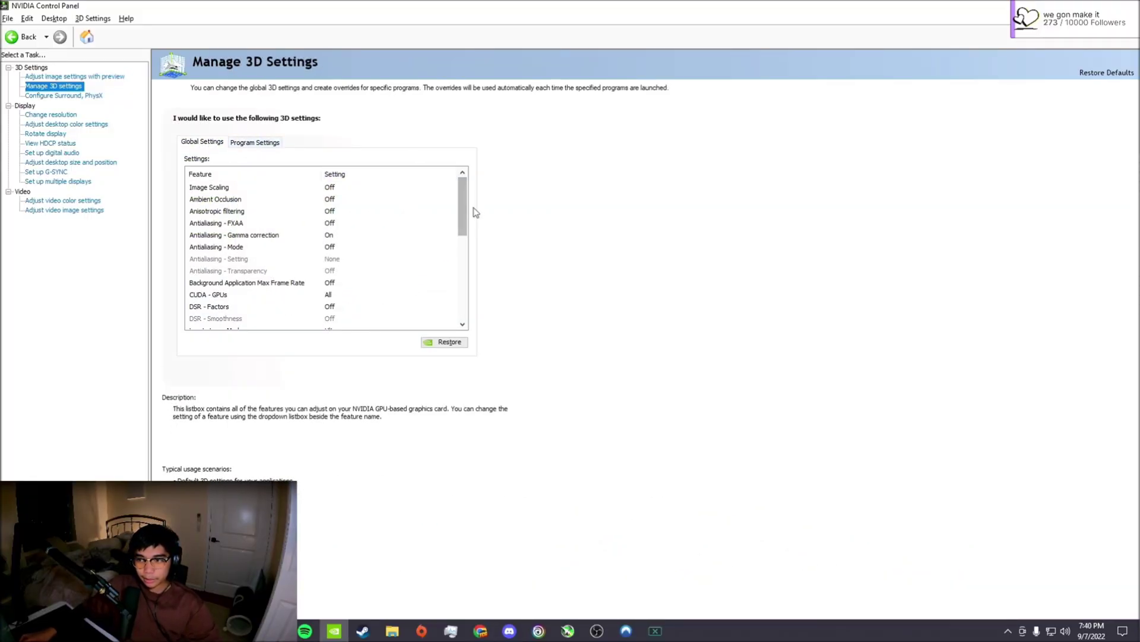
Set the global Low Latency Mode to Ultra in Manage 3D Settings
{"action": "scroll", "coordinate": [466, 209], "scroll_direction": "down", "scroll_amount": 2}
{"action": "left_click", "coordinate": [226, 272]}
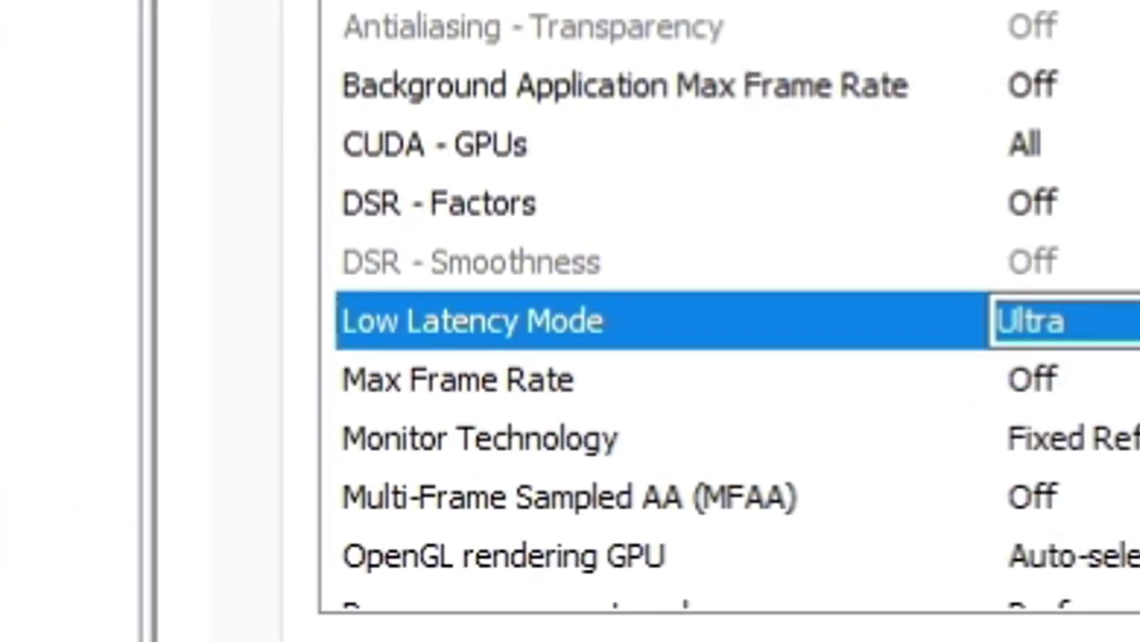
{"action": "left_click", "coordinate": [861, 292]}
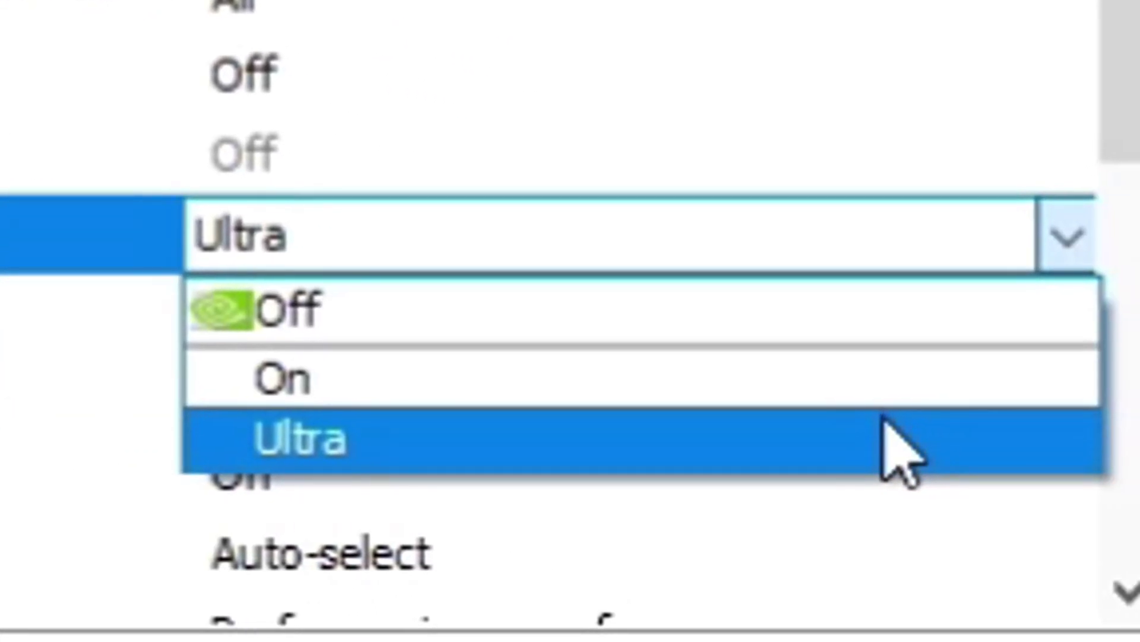
{"action": "left_click", "coordinate": [1004, 442]}
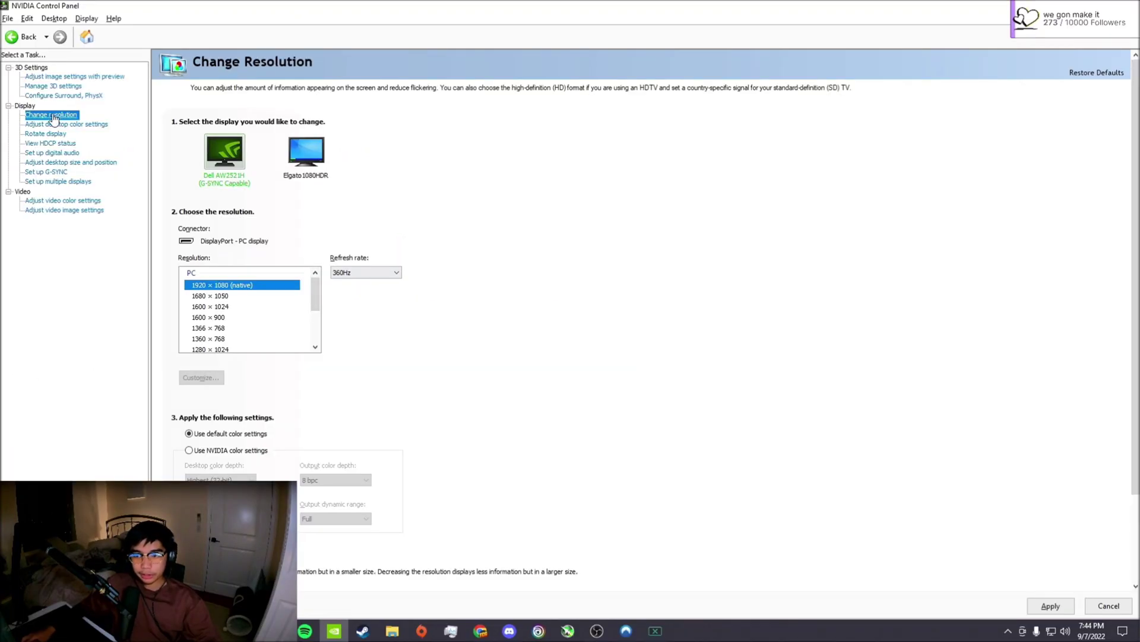
{"action": "left_click", "coordinate": [347, 273]}
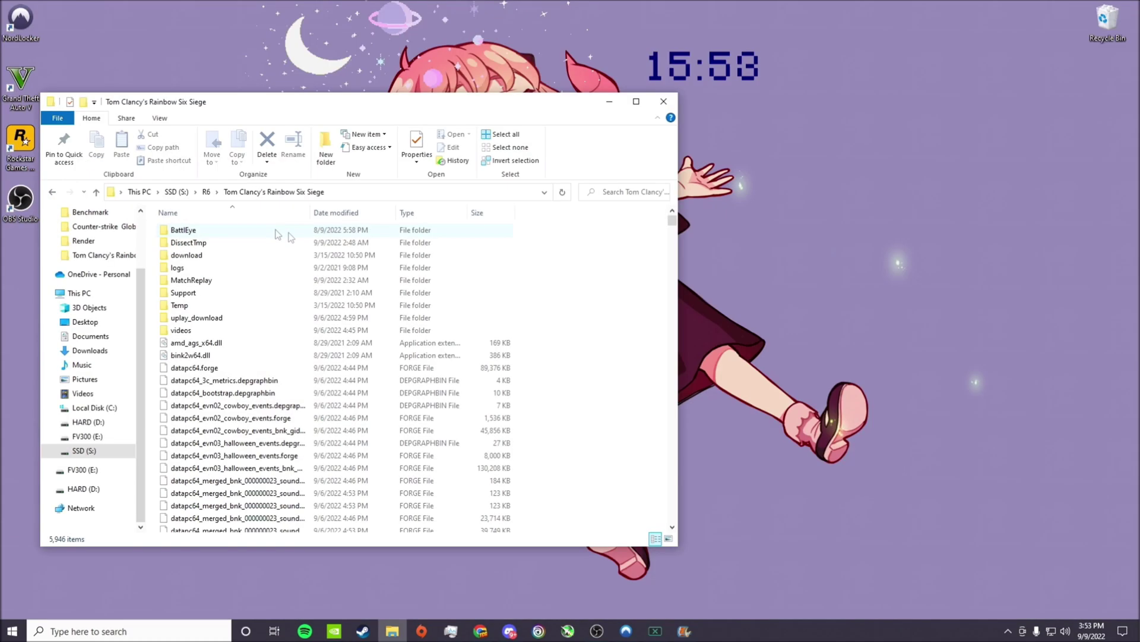
Open the Compatibility properties of RainbowSix_Vulkan.exe and its high DPI scaling options
{"action": "left_click_drag", "start_coordinate": [673, 226], "coordinate": [672, 518]}
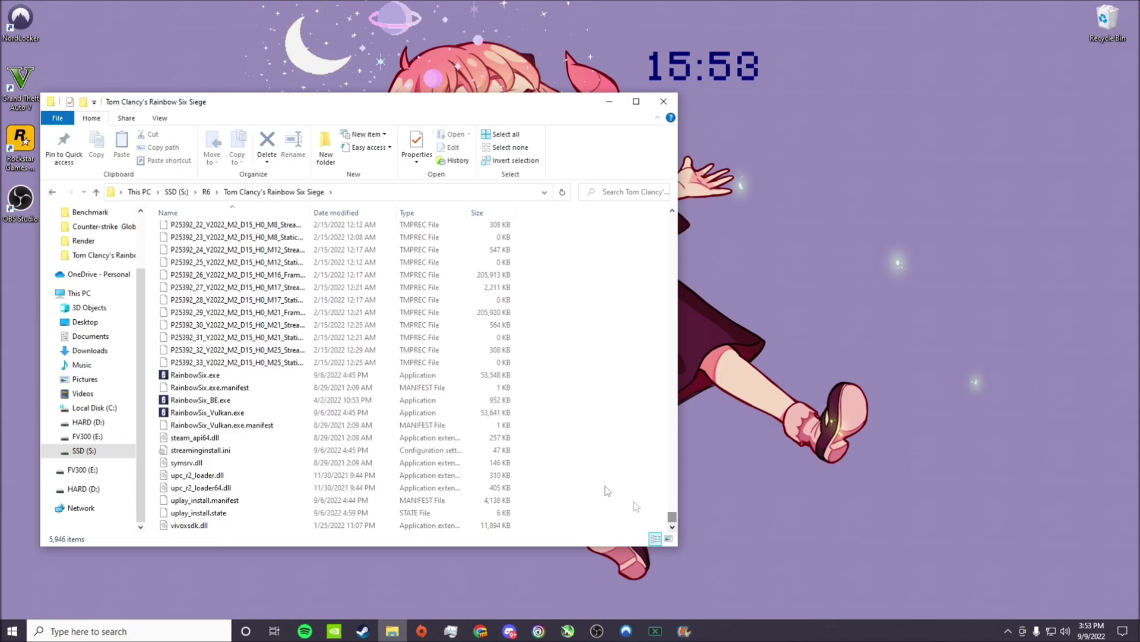
{"action": "right_click", "coordinate": [264, 410]}
{"action": "right_click", "coordinate": [243, 415]}
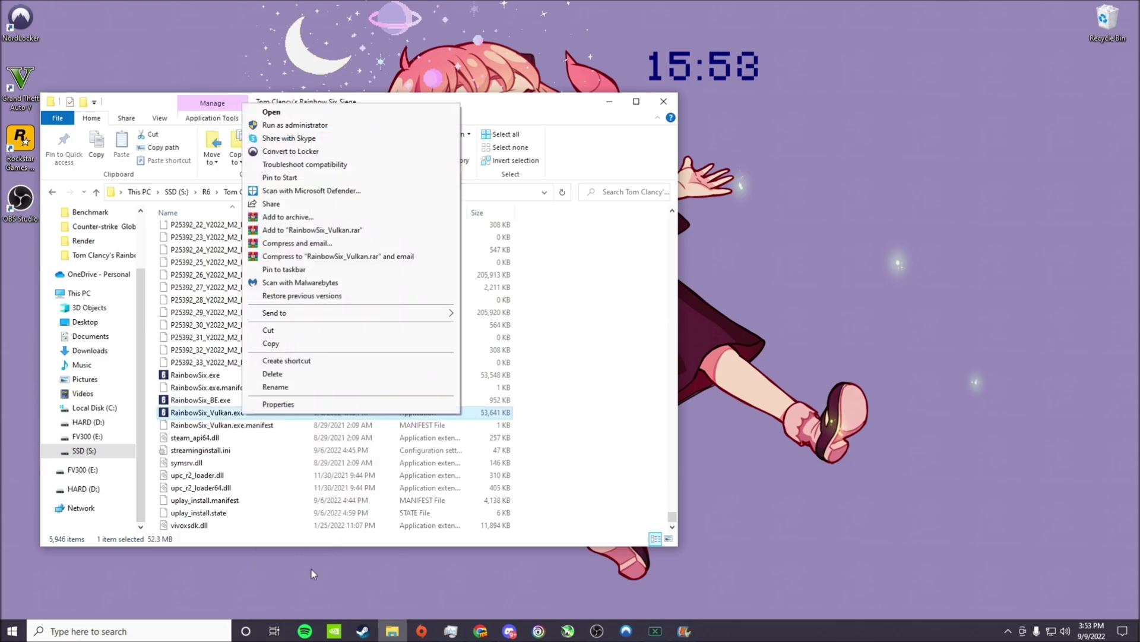
{"action": "left_click", "coordinate": [278, 404]}
{"action": "left_click", "coordinate": [371, 306]}
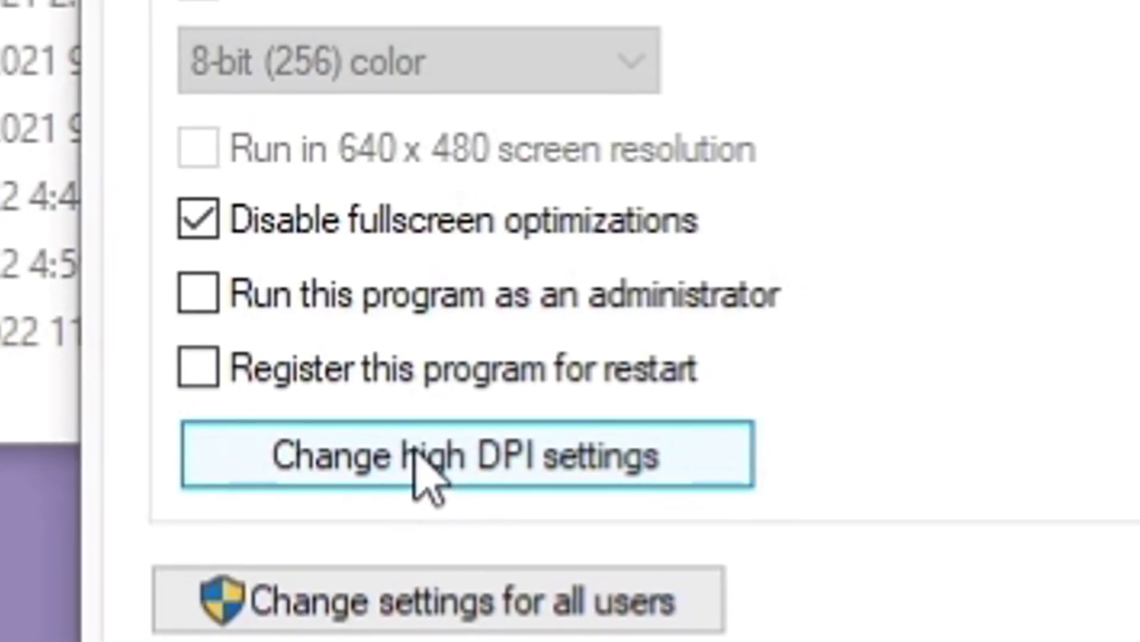
{"action": "left_click", "coordinate": [416, 457]}
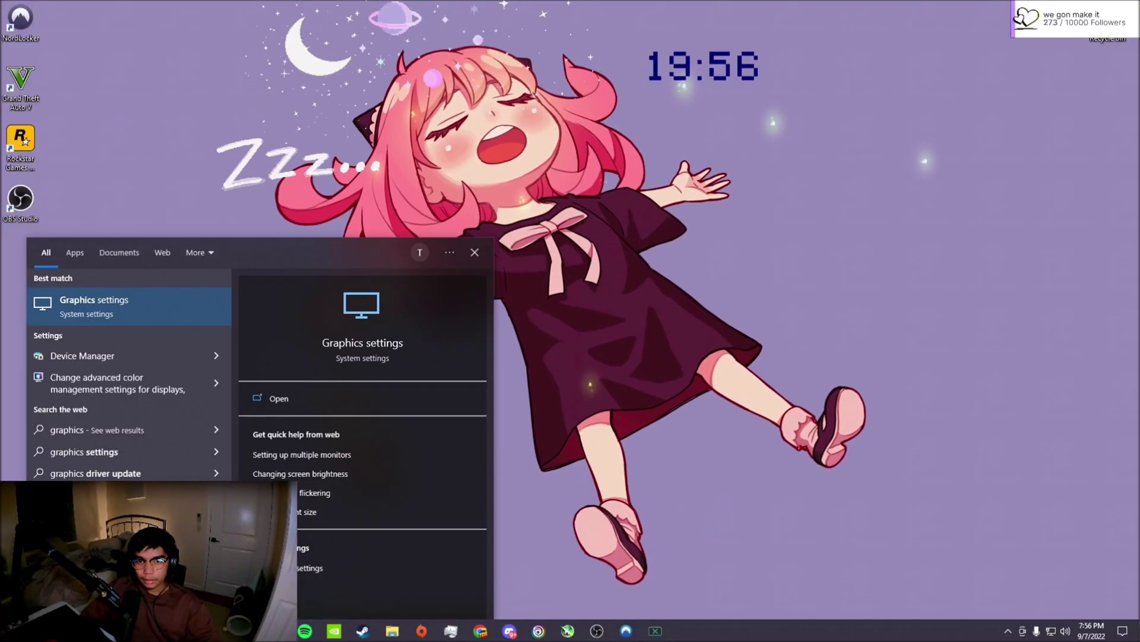
Open Graphics settings, dismiss the file picker, and bring up Rainbow Six's graphics preference
{"action": "key", "text": "Return"}
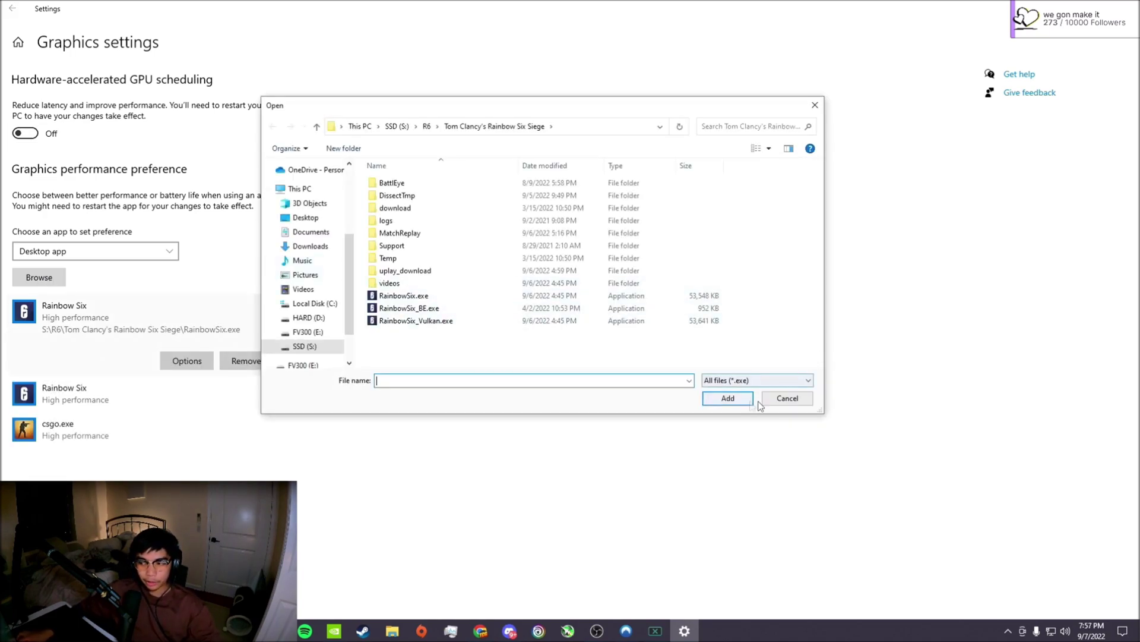
{"action": "left_click", "coordinate": [788, 398]}
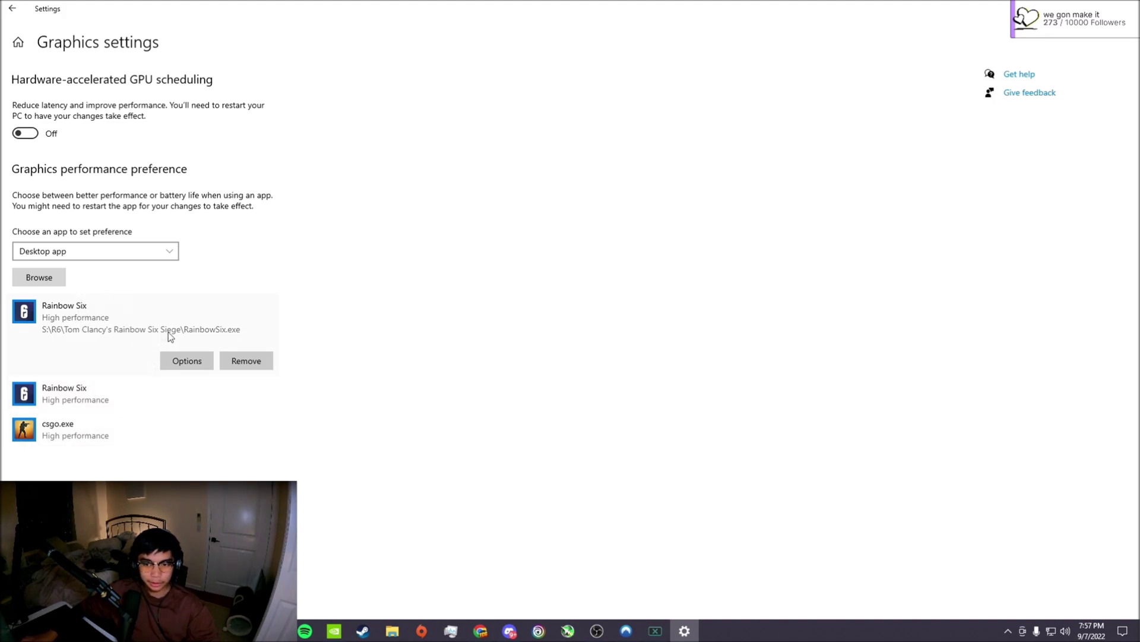
{"action": "left_click", "coordinate": [189, 361]}
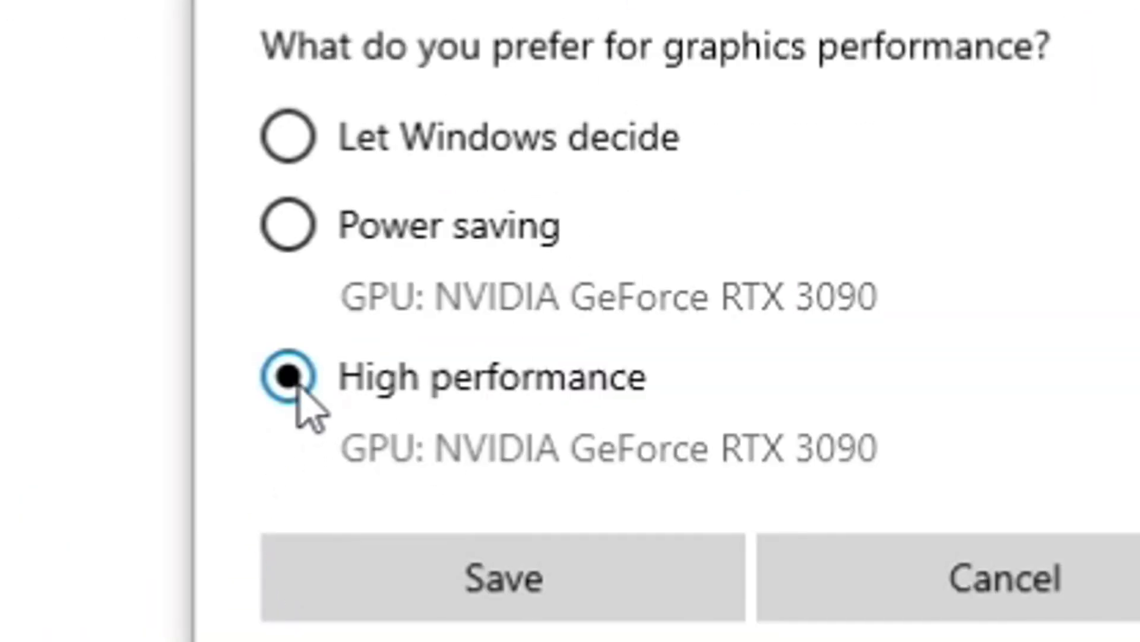
Save the High performance preference, then review the Game Mode, Captures and Xbox Game Bar settings
{"action": "left_click", "coordinate": [451, 594]}
{"action": "right_click", "coordinate": [869, 630]}
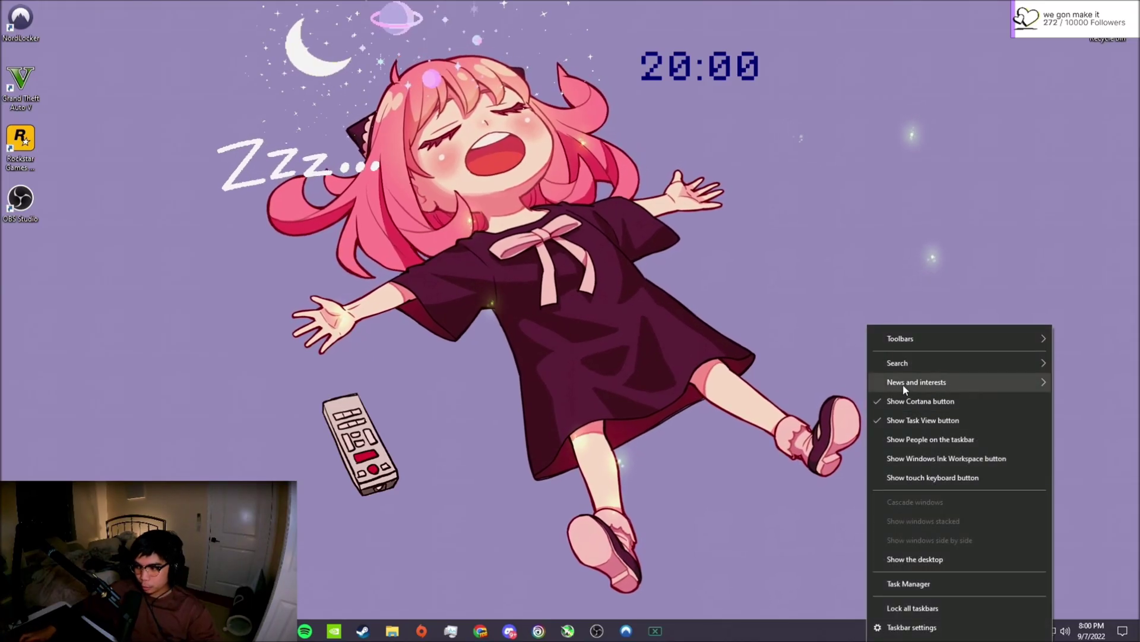
{"action": "mouse_move", "coordinate": [903, 382]}
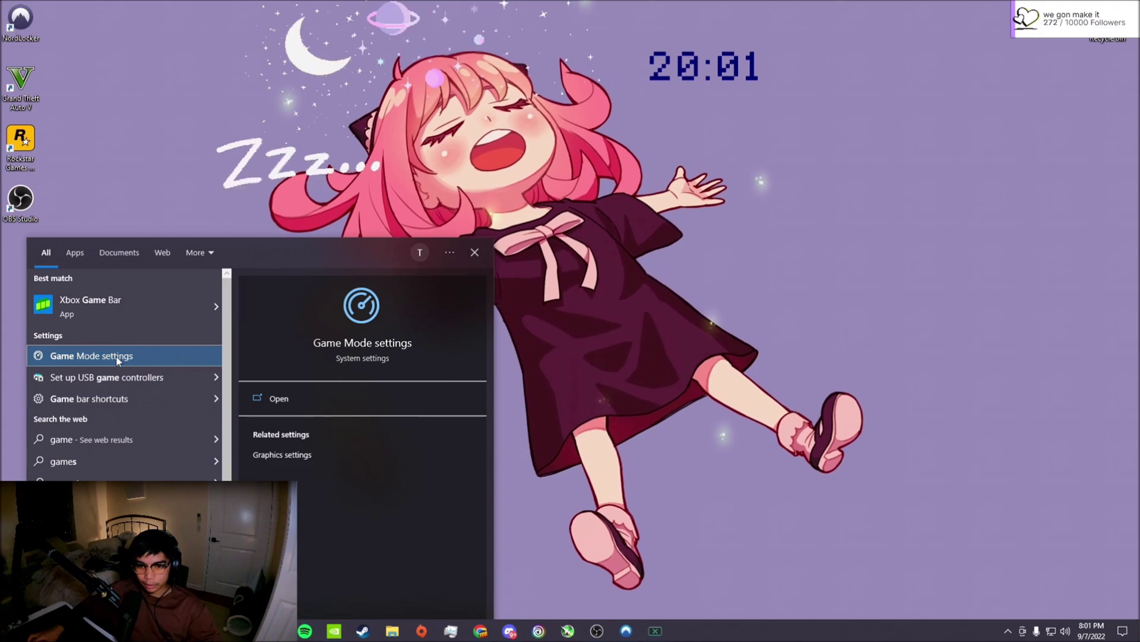
{"action": "left_click", "coordinate": [117, 357]}
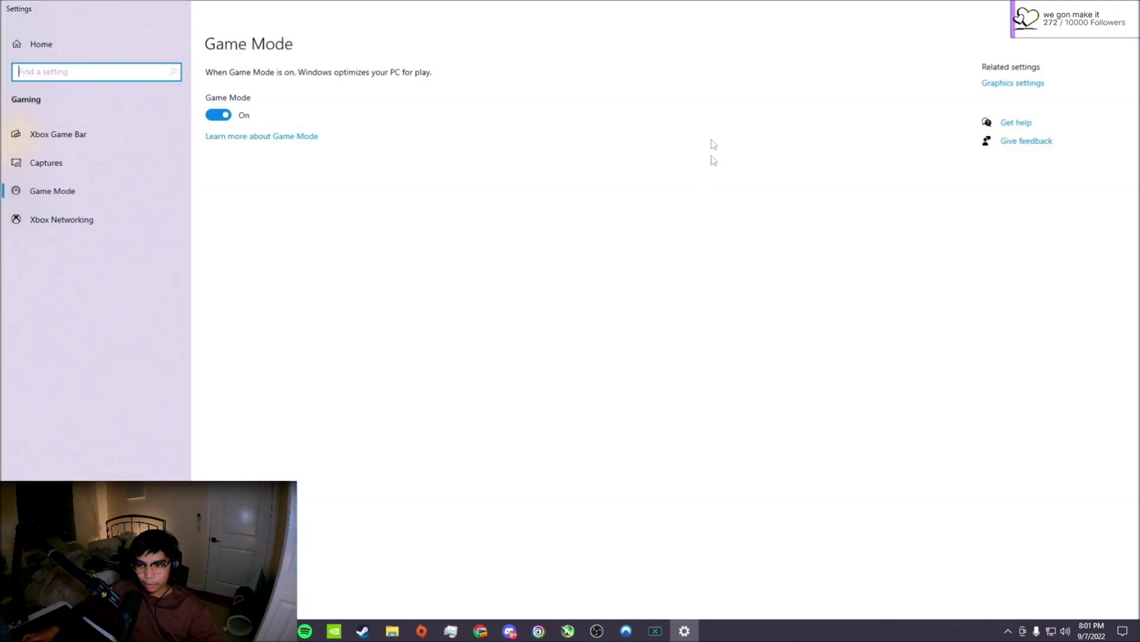
{"action": "left_click", "coordinate": [116, 163]}
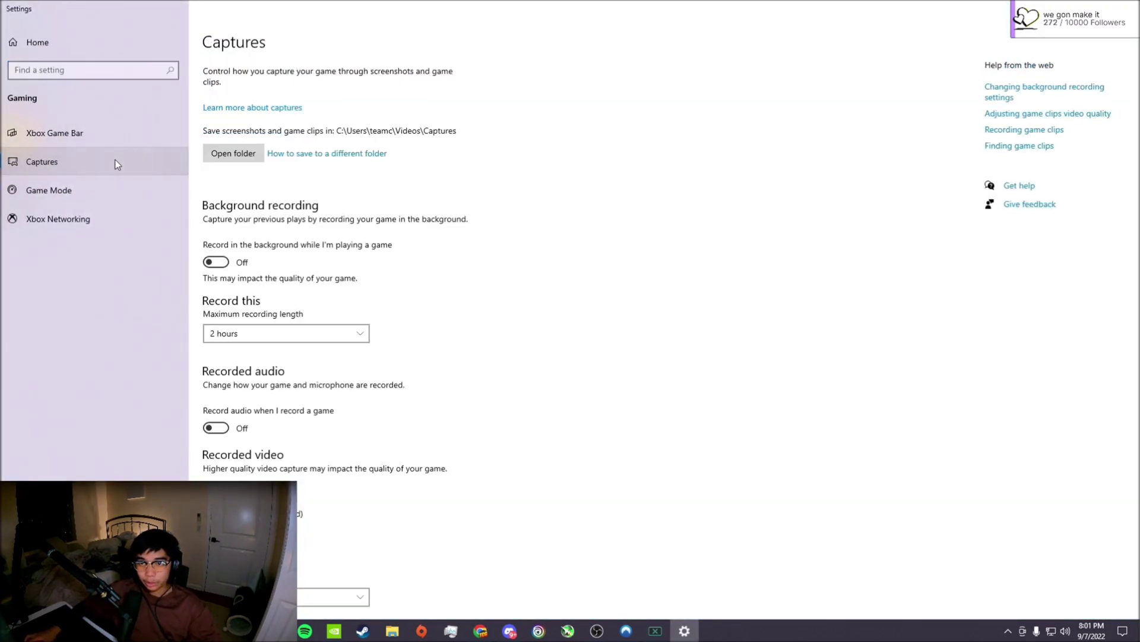
{"action": "left_click", "coordinate": [73, 134]}
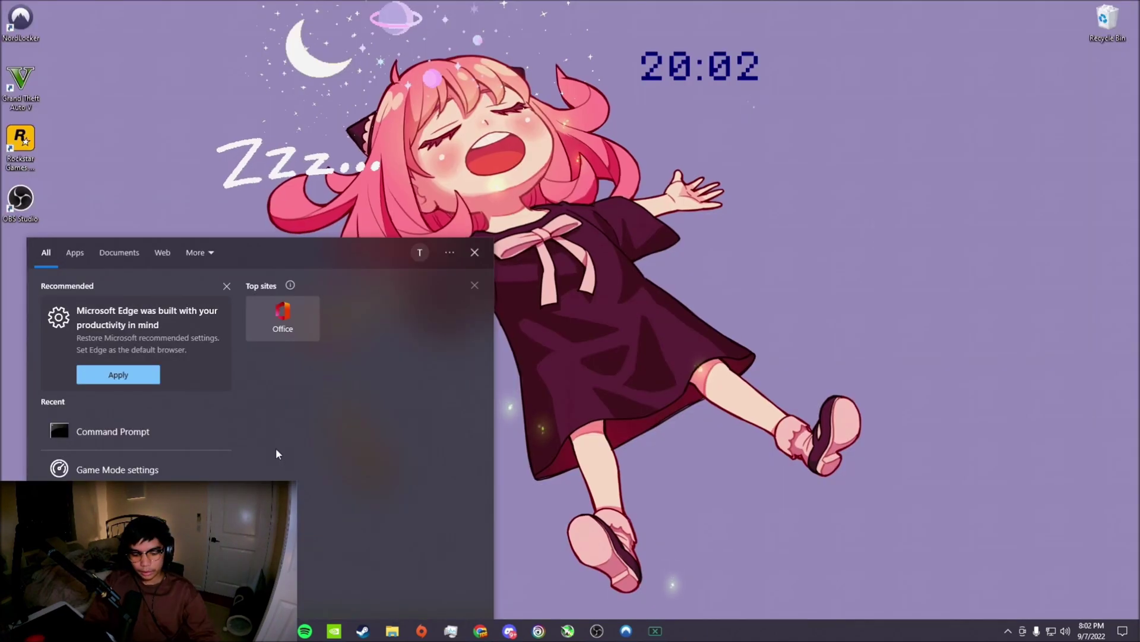
Run powercfg -duplicatescheme in Command Prompt to add the Ultimate Performance plan
{"action": "type", "text": "cmd"}
{"action": "key", "text": "Return"}
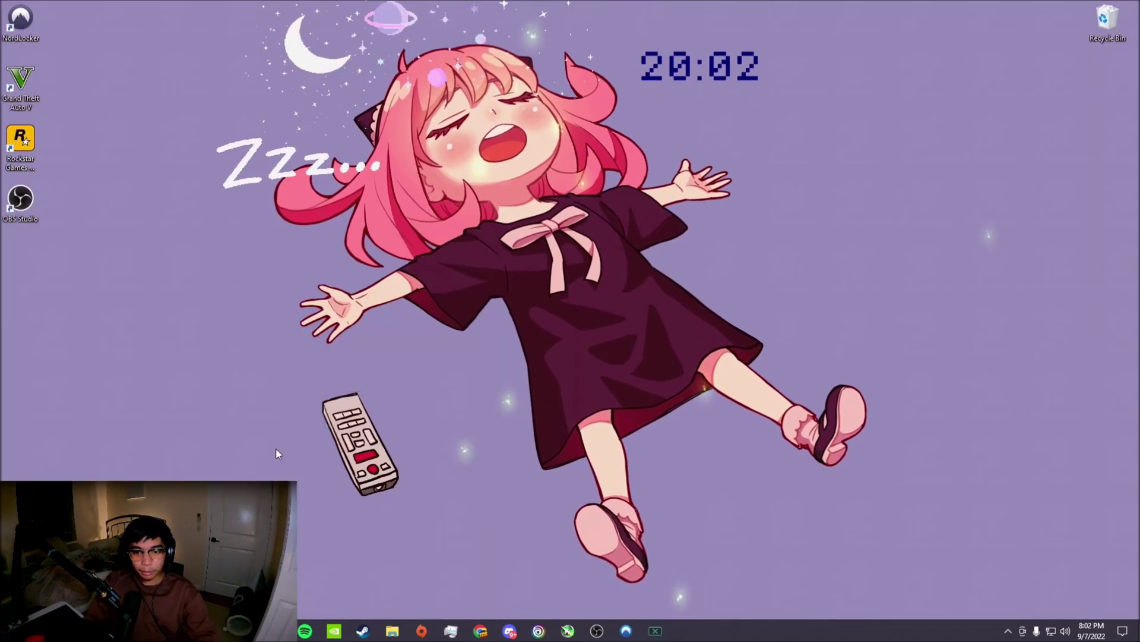
{"action": "type", "text": "powercfg -duplicatescheme e9a42b02-d5df-448d-aa00-03f14749eb61"}
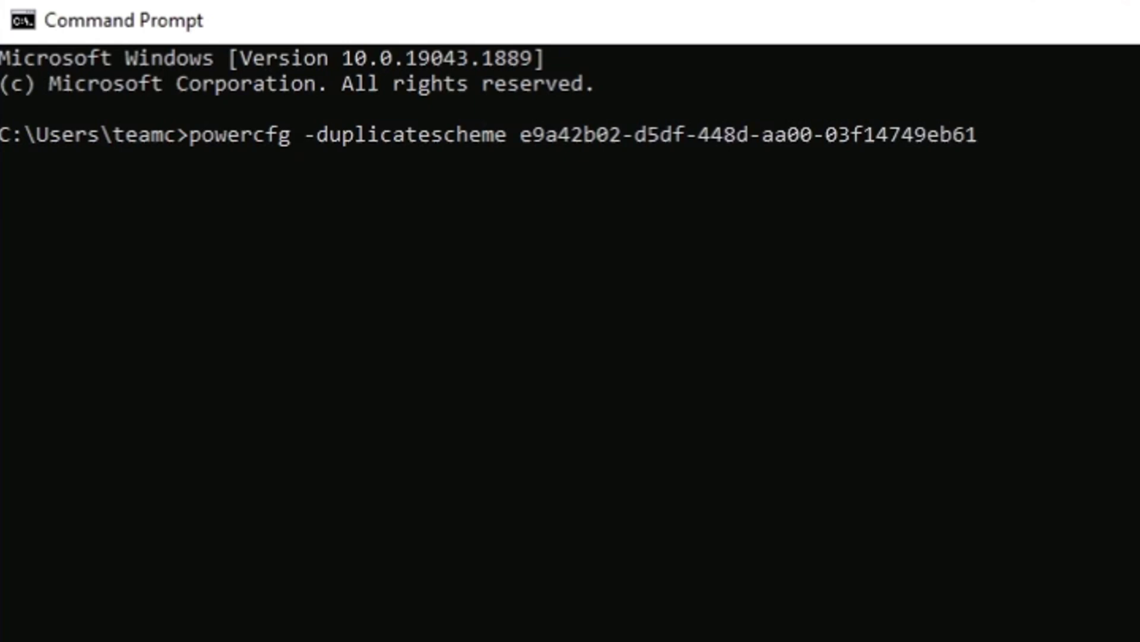
{"action": "key", "text": "Return"}
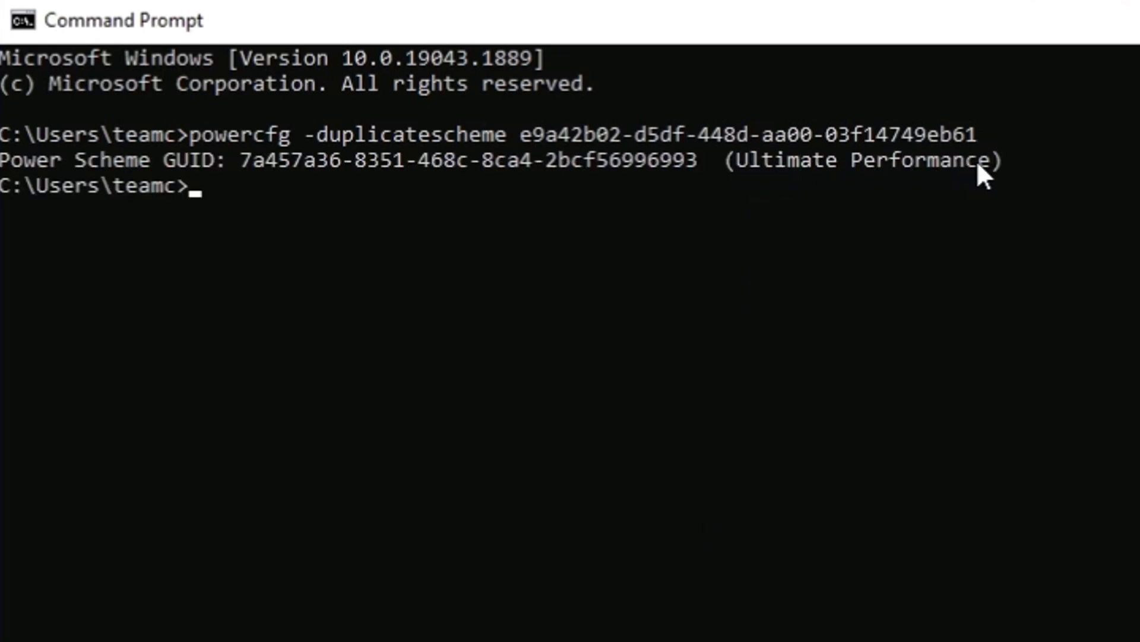
{"action": "left_click_drag", "start_coordinate": [190, 136], "coordinate": [980, 138]}
{"action": "left_click", "coordinate": [649, 83]}
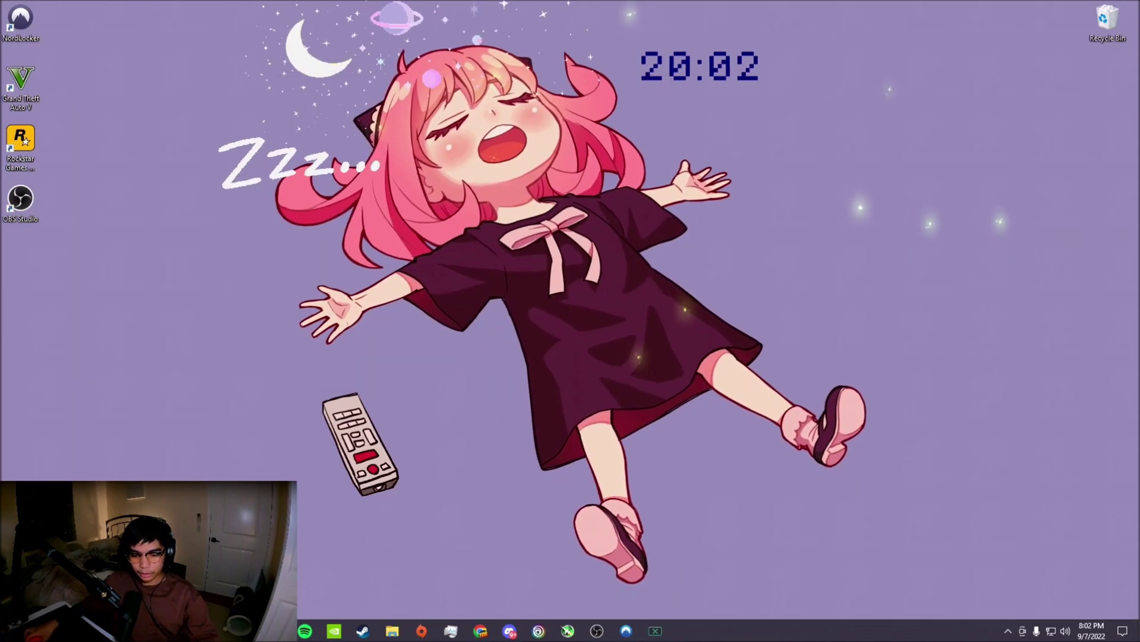
Select the Ultimate Performance plan in Power Options and close the window
{"action": "key", "text": "super+s"}
{"action": "type", "text": "power plan"}
{"action": "key", "text": "Return"}
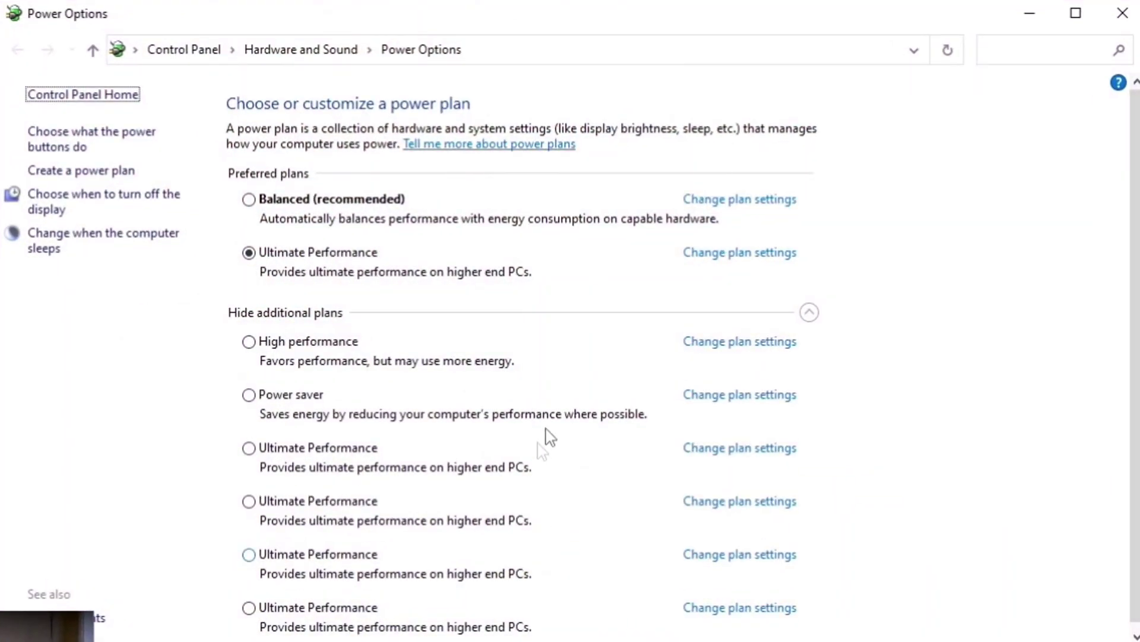
{"action": "scroll", "coordinate": [362, 339], "scroll_direction": "down", "scroll_amount": 1}
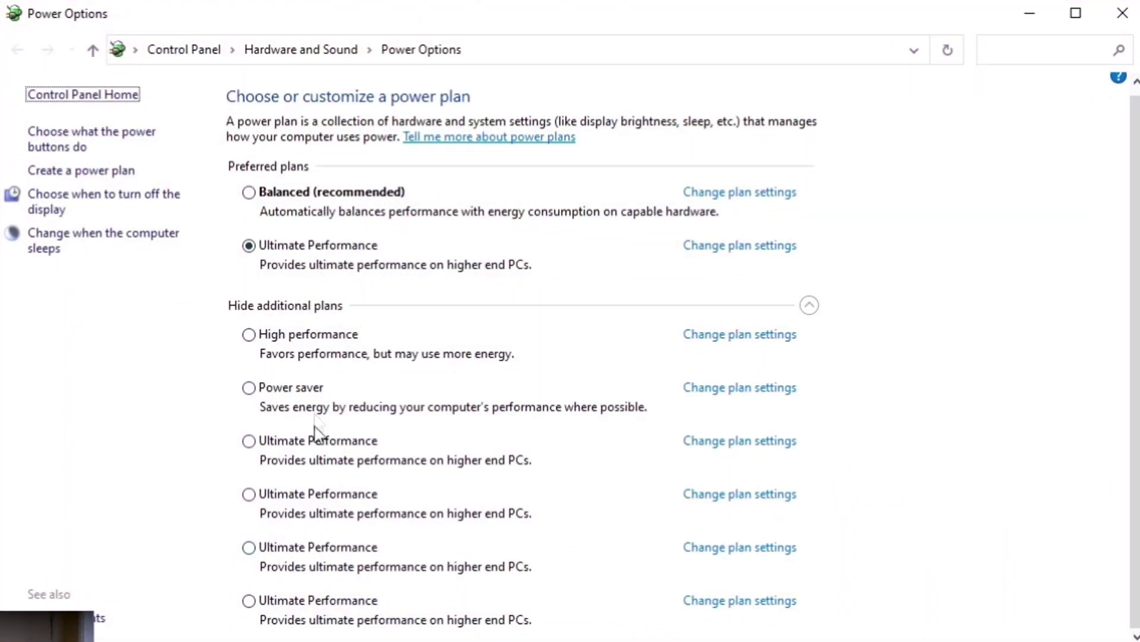
{"action": "key", "text": "alt+F4"}
{"action": "key", "text": "super+s"}
Confirm Notifications & actions is off and Focus assist is set to Off
{"action": "type", "text": "notifications"}
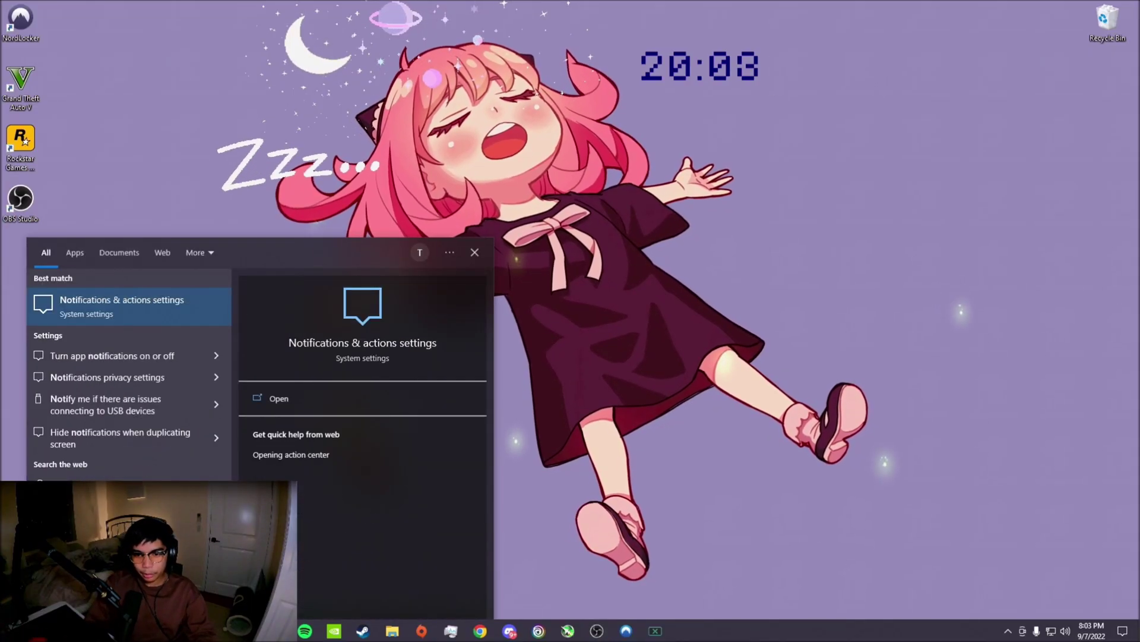
{"action": "key", "text": "Return"}
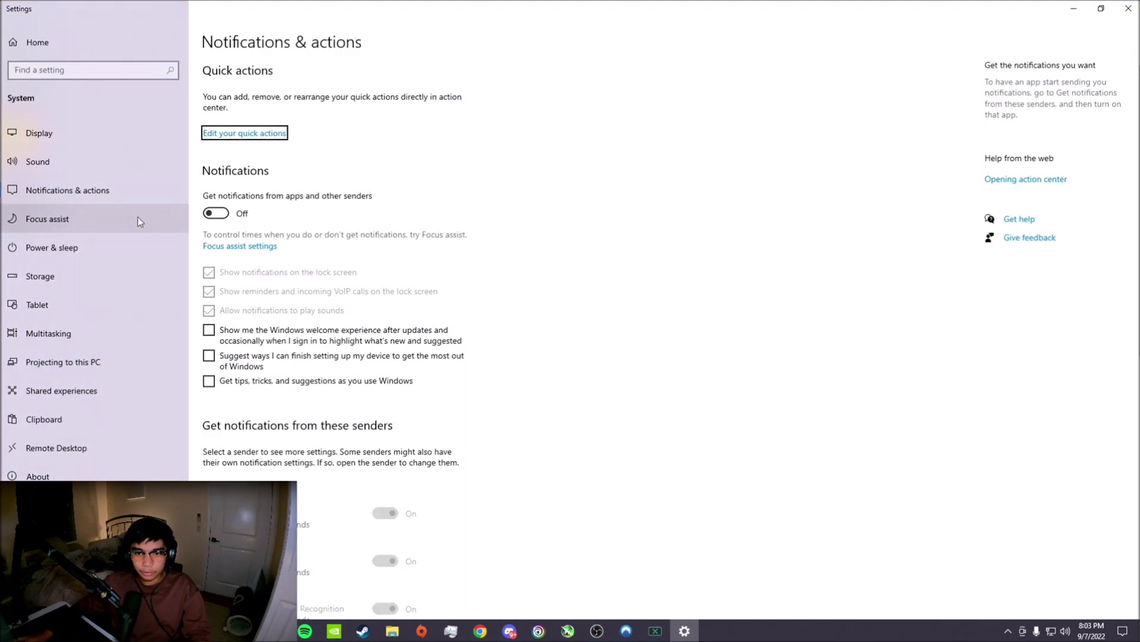
{"action": "left_click", "coordinate": [64, 221]}
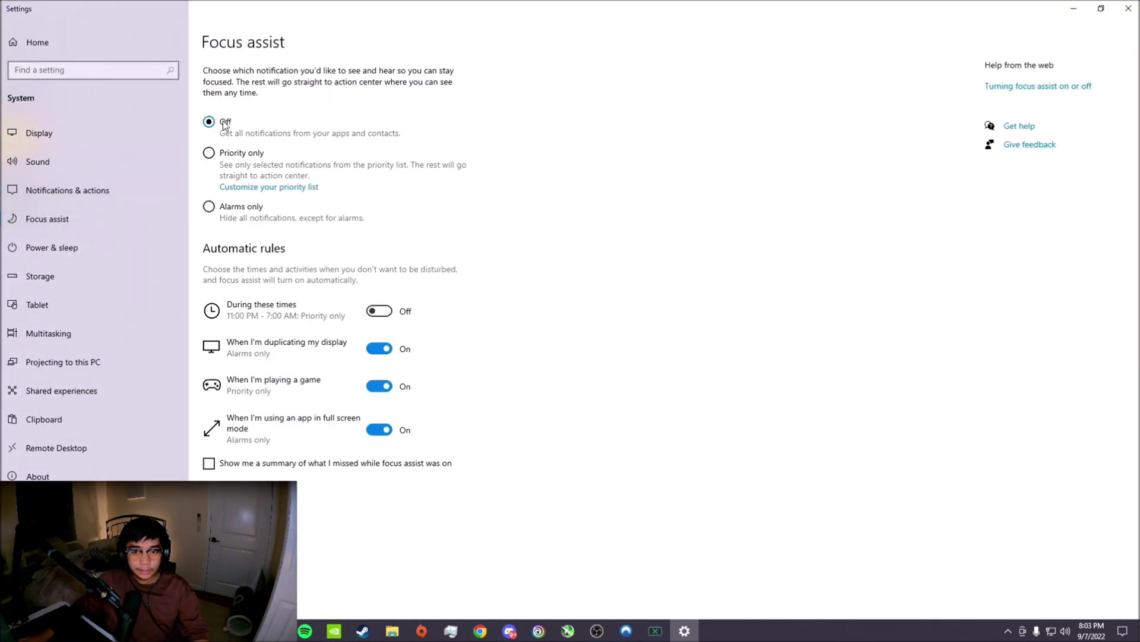
{"action": "left_click", "coordinate": [49, 313]}
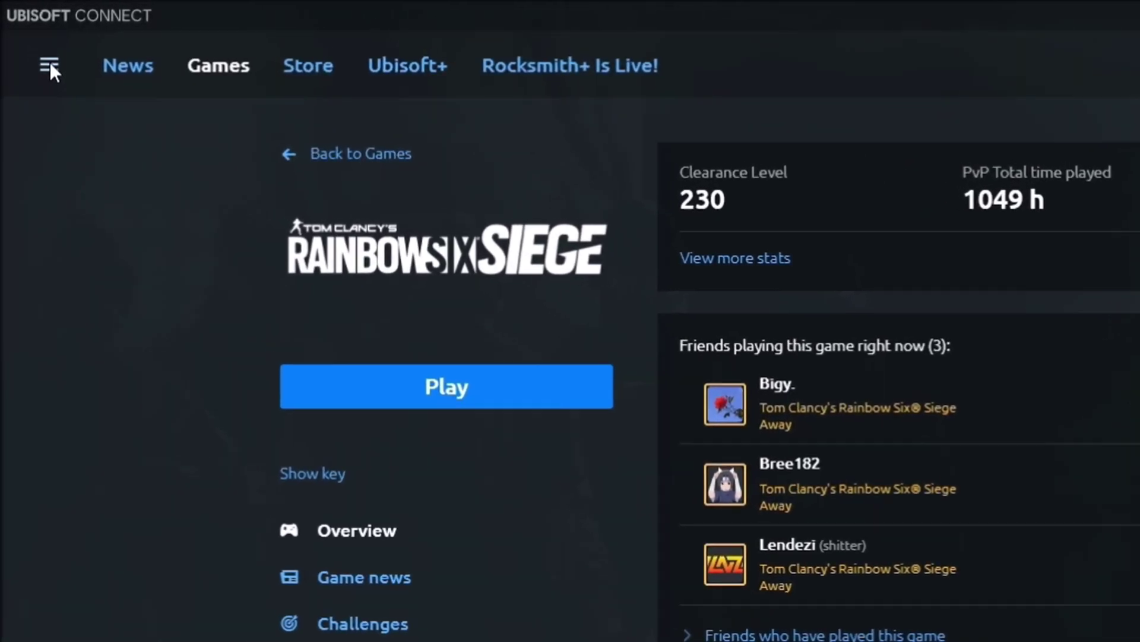
Open Ubisoft Connect's Settings to check the overlay, FPS counter and notification options
{"action": "left_click", "coordinate": [28, 43]}
{"action": "left_click", "coordinate": [107, 179]}
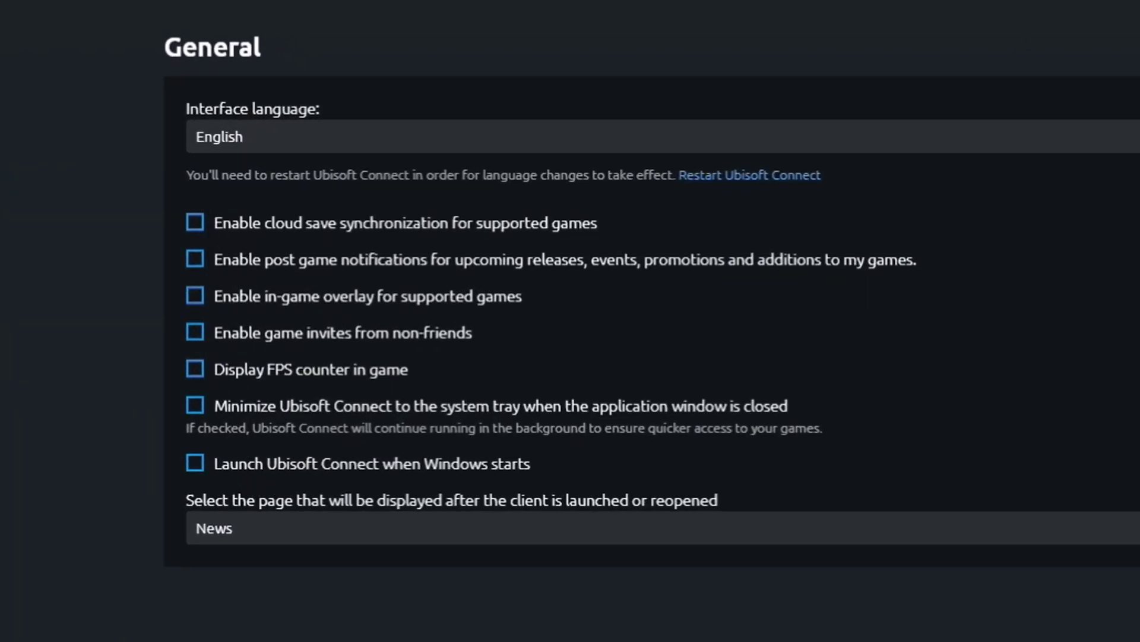
{"action": "scroll", "coordinate": [470, 178], "scroll_direction": "down", "scroll_amount": 10}
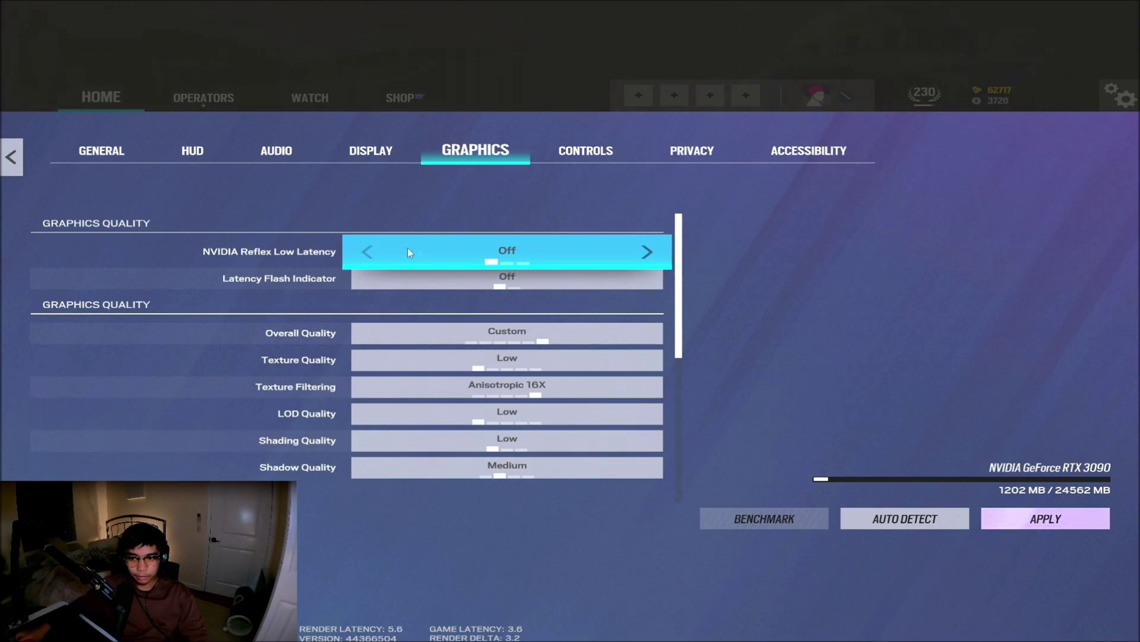
Set NVIDIA Reflex Low Latency to On + Boost, apply it, and review the graphics options
{"action": "left_click", "coordinate": [646, 254]}
{"action": "left_click", "coordinate": [651, 252]}
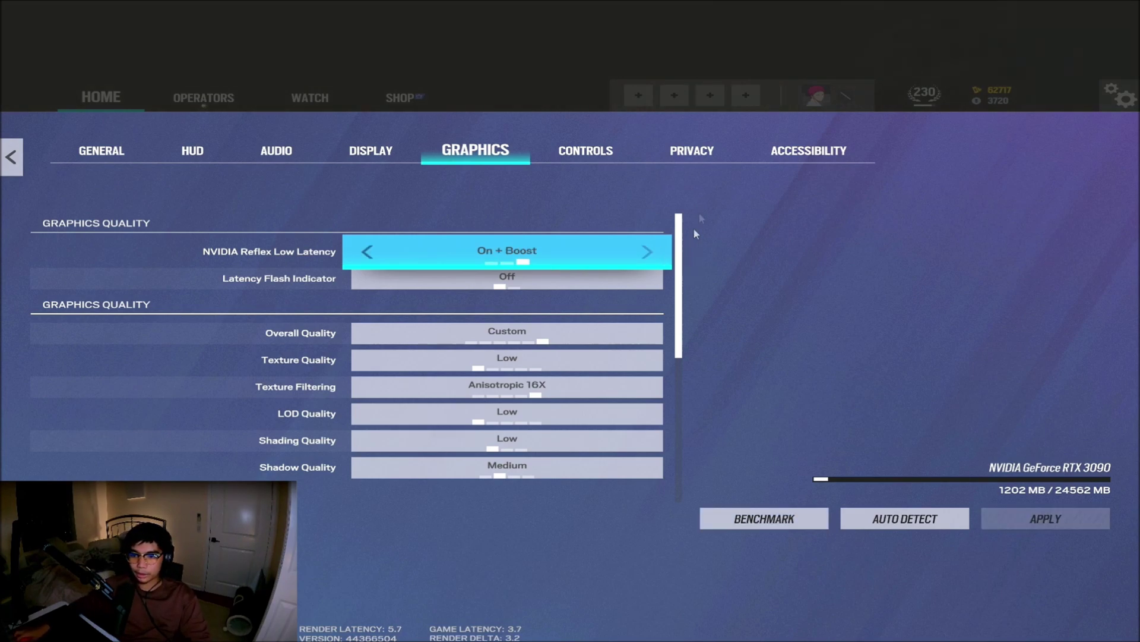
{"action": "scroll", "coordinate": [525, 254], "scroll_direction": "down", "scroll_amount": 3}
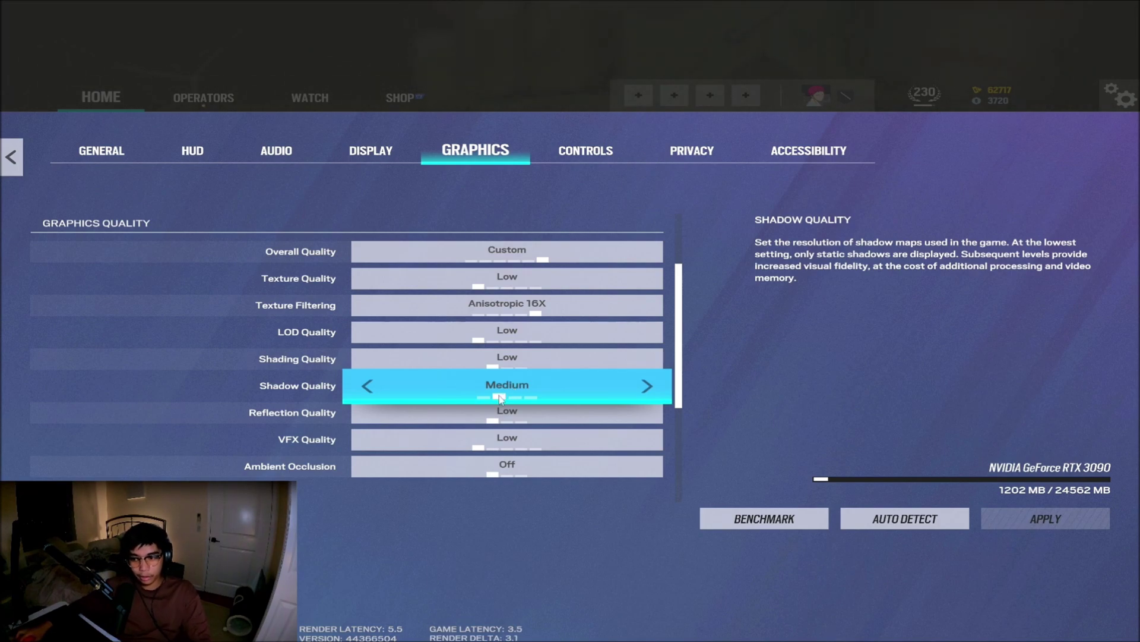
{"action": "scroll", "coordinate": [505, 389], "scroll_direction": "down", "scroll_amount": 5}
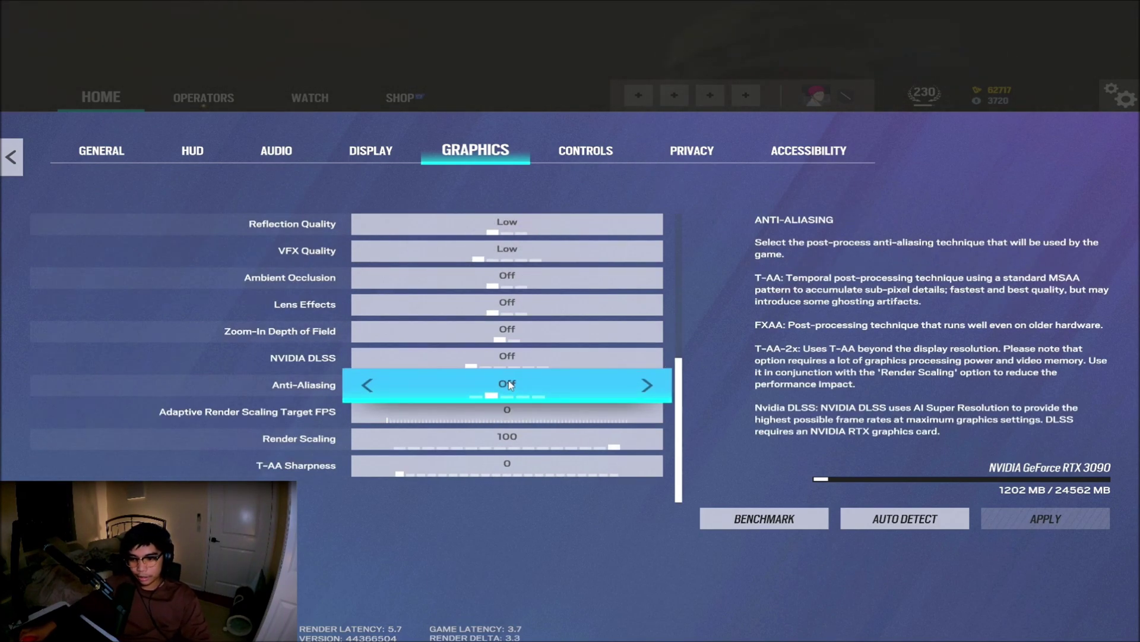
{"action": "scroll", "coordinate": [508, 362], "scroll_direction": "up", "scroll_amount": 2}
{"action": "scroll", "coordinate": [507, 342], "scroll_direction": "down", "scroll_amount": 2}
{"action": "scroll", "coordinate": [502, 387], "scroll_direction": "up", "scroll_amount": 3}
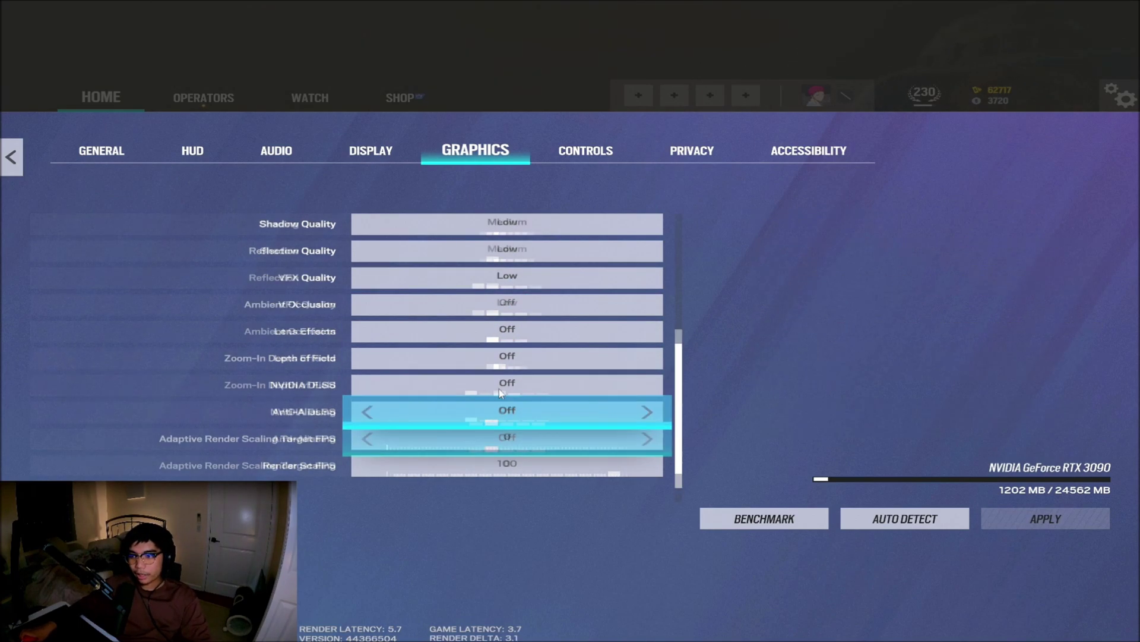
{"action": "scroll", "coordinate": [526, 394], "scroll_direction": "up", "scroll_amount": 3}
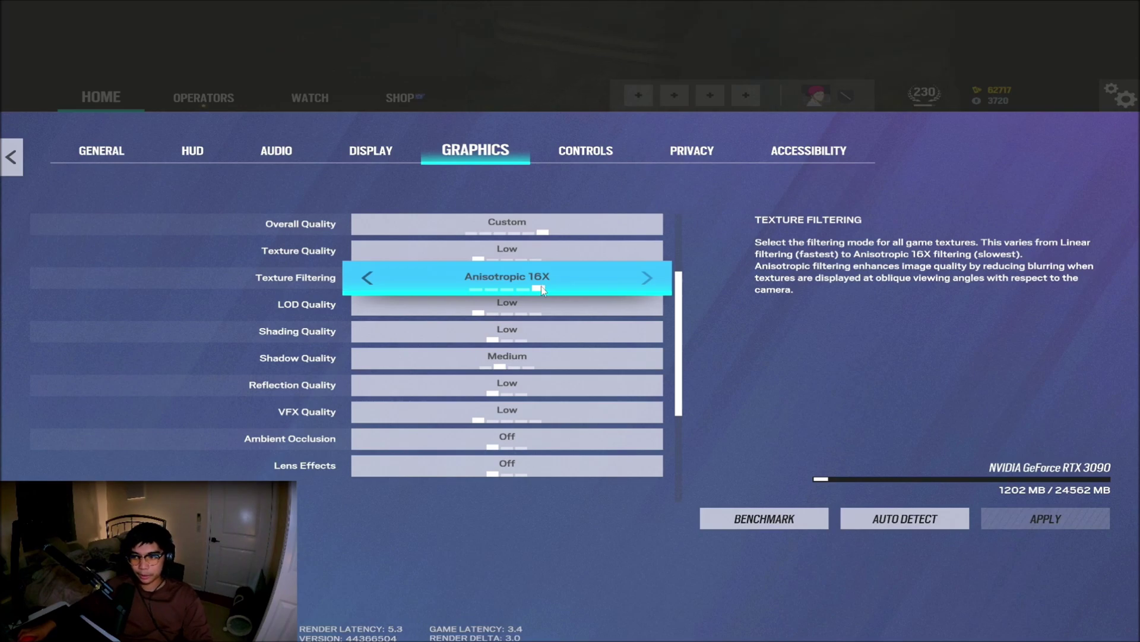
{"action": "key", "text": "e"}
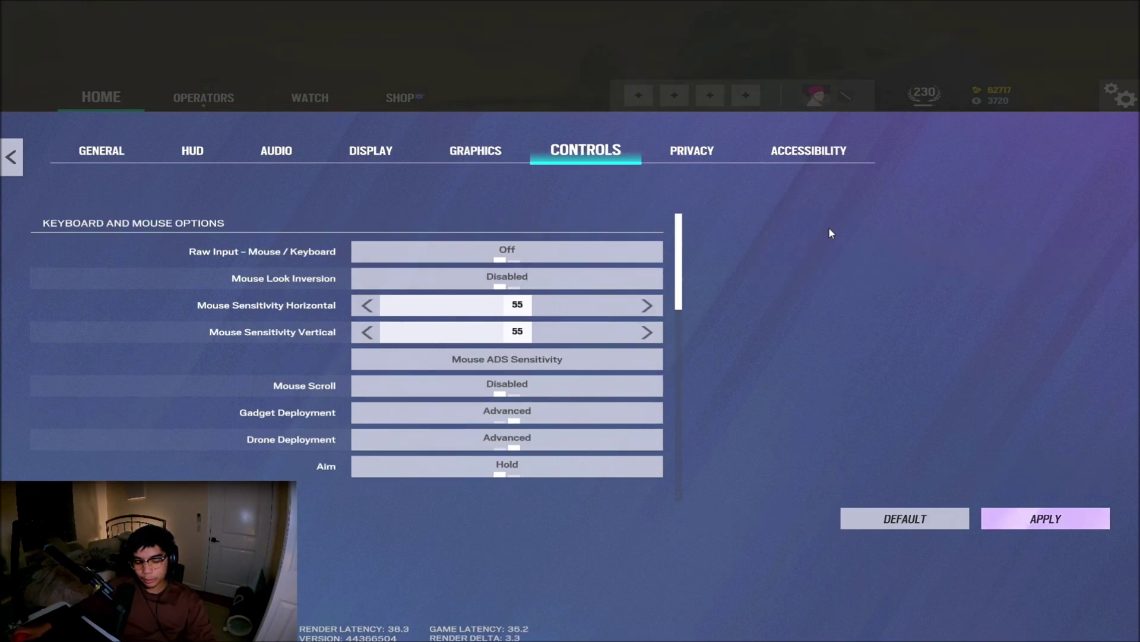
Set the Rainbow Six process priority to High in Task Manager's Details list
{"action": "key", "text": "ctrl+shift+Escape"}
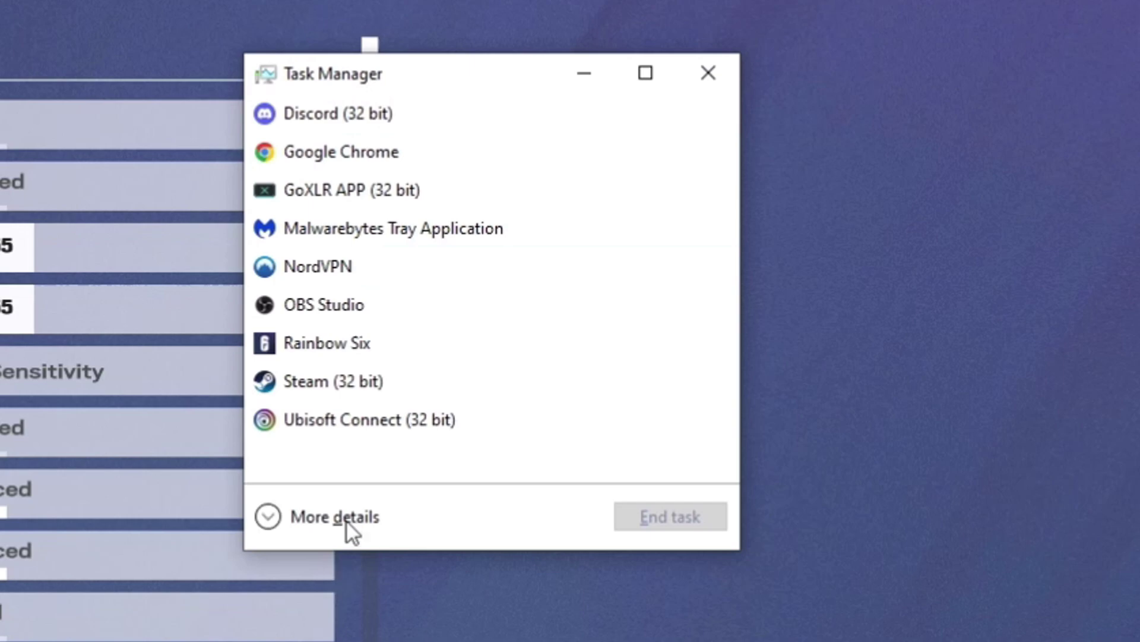
{"action": "left_click", "coordinate": [540, 461]}
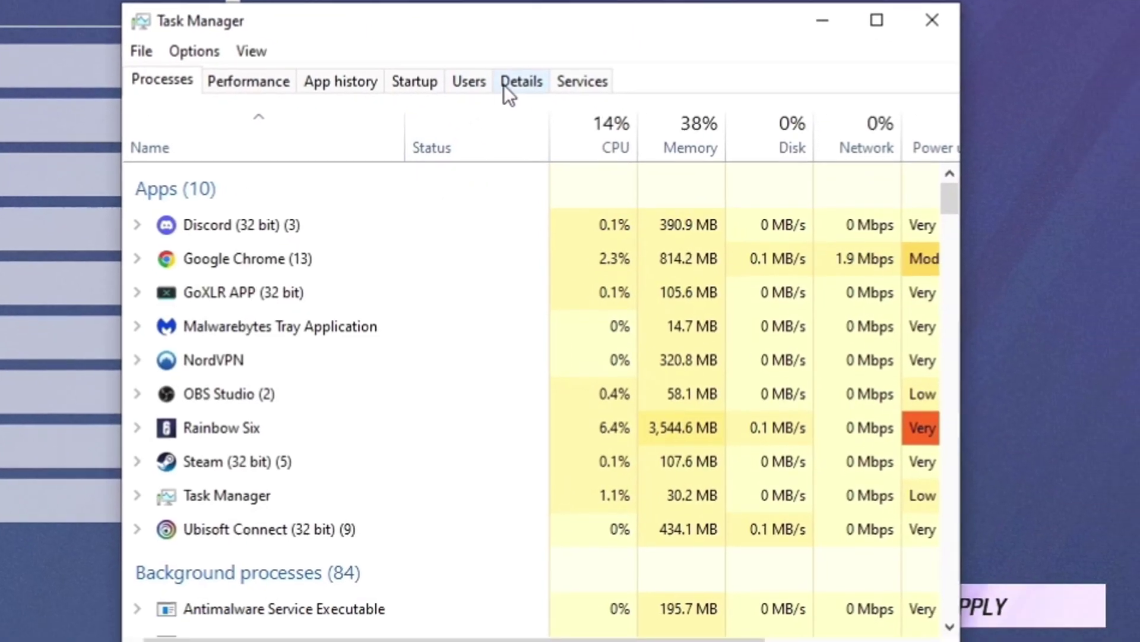
{"action": "left_click", "coordinate": [507, 84]}
{"action": "left_click_drag", "start_coordinate": [950, 151], "coordinate": [958, 334]}
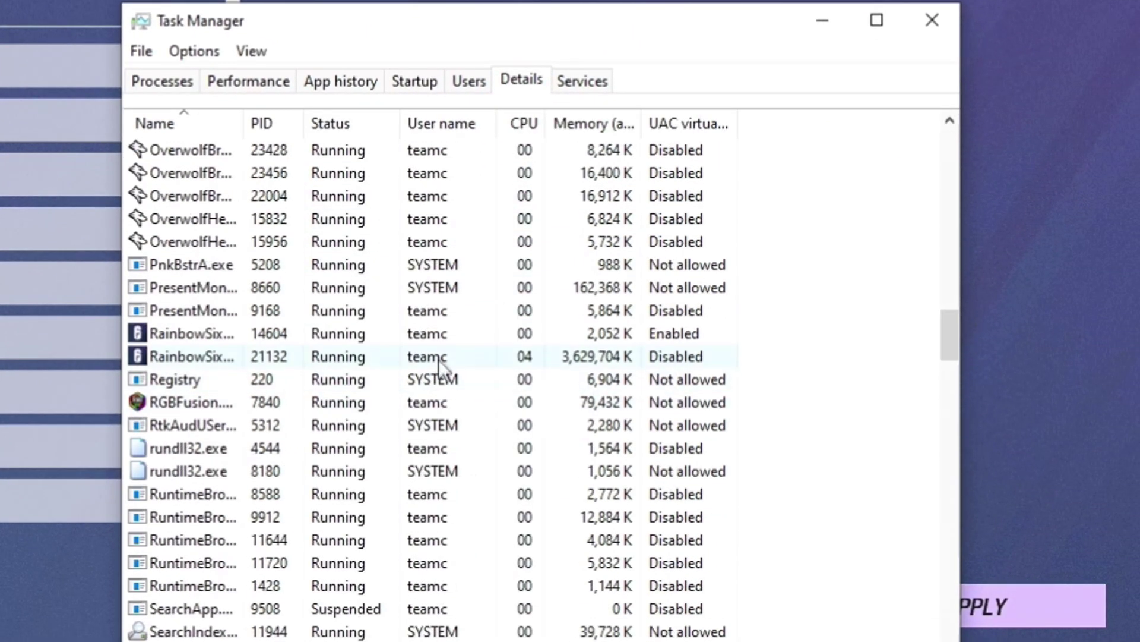
{"action": "right_click", "coordinate": [472, 354]}
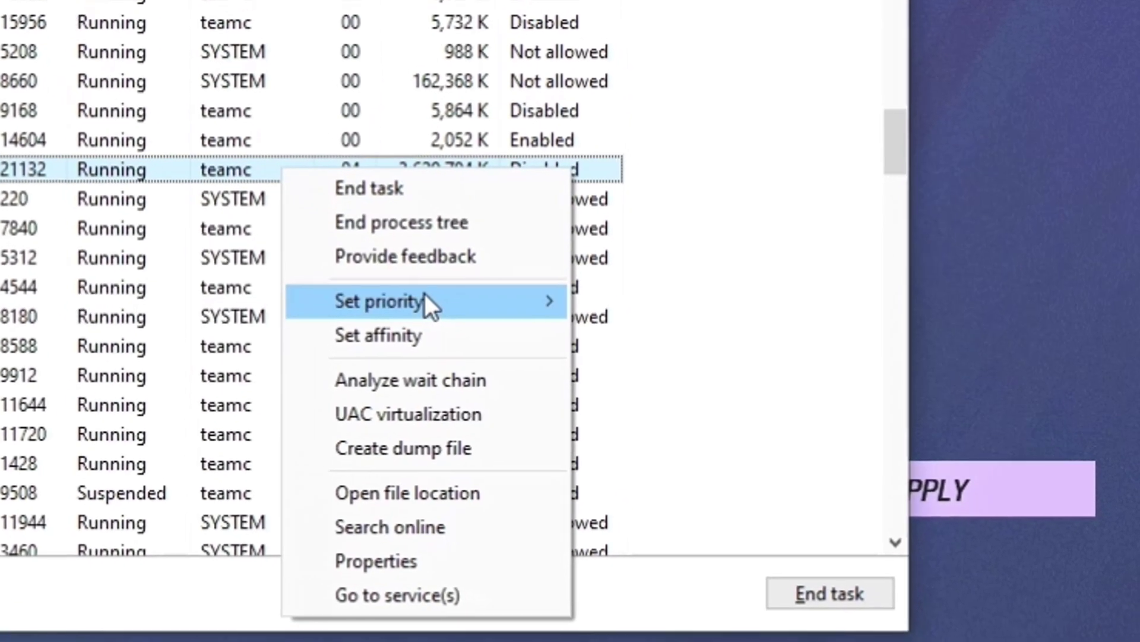
{"action": "mouse_move", "coordinate": [425, 297]}
{"action": "left_click", "coordinate": [671, 339]}
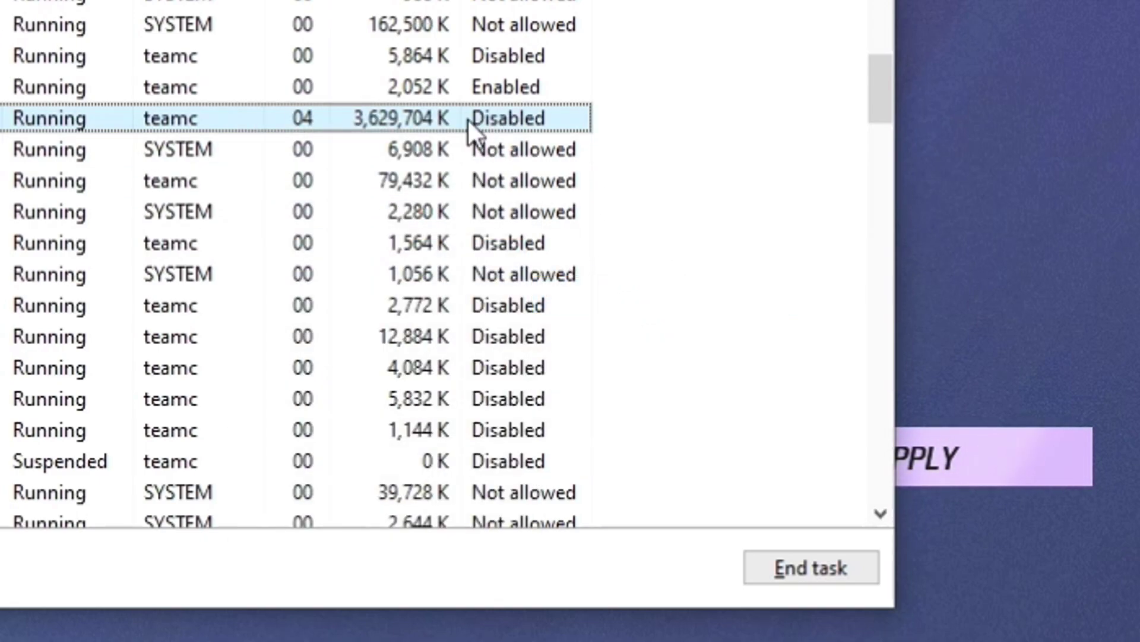
Verify the Rainbow Six process now shows High priority
{"action": "scroll", "coordinate": [298, 38], "scroll_direction": "up", "scroll_amount": 3}
{"action": "scroll", "coordinate": [232, 155], "scroll_direction": "down", "scroll_amount": 2}
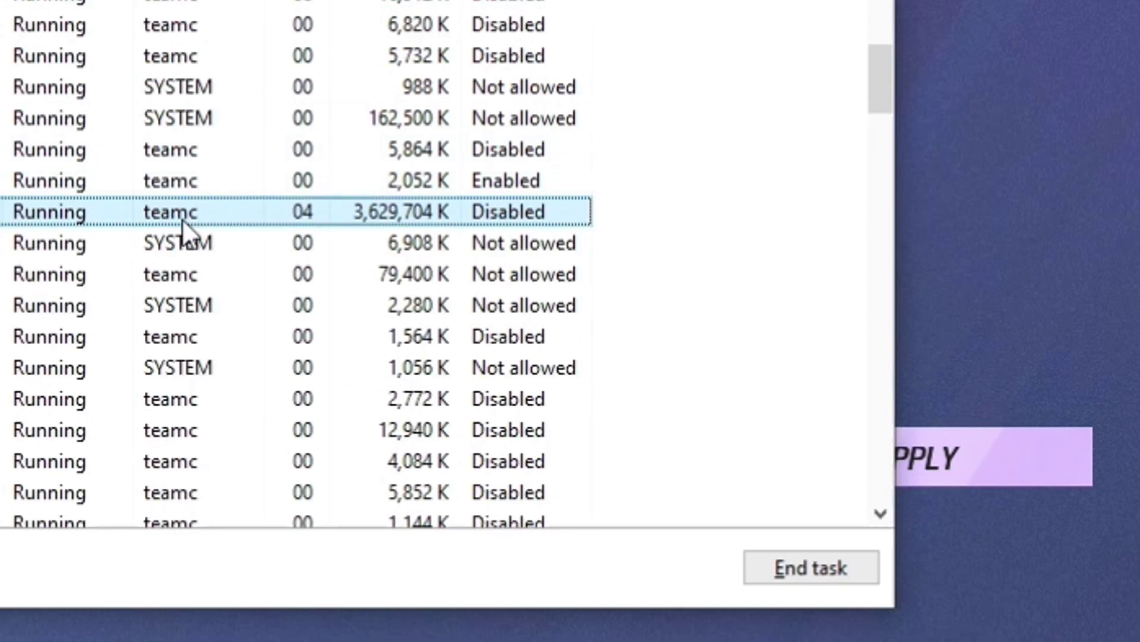
{"action": "right_click", "coordinate": [183, 220]}
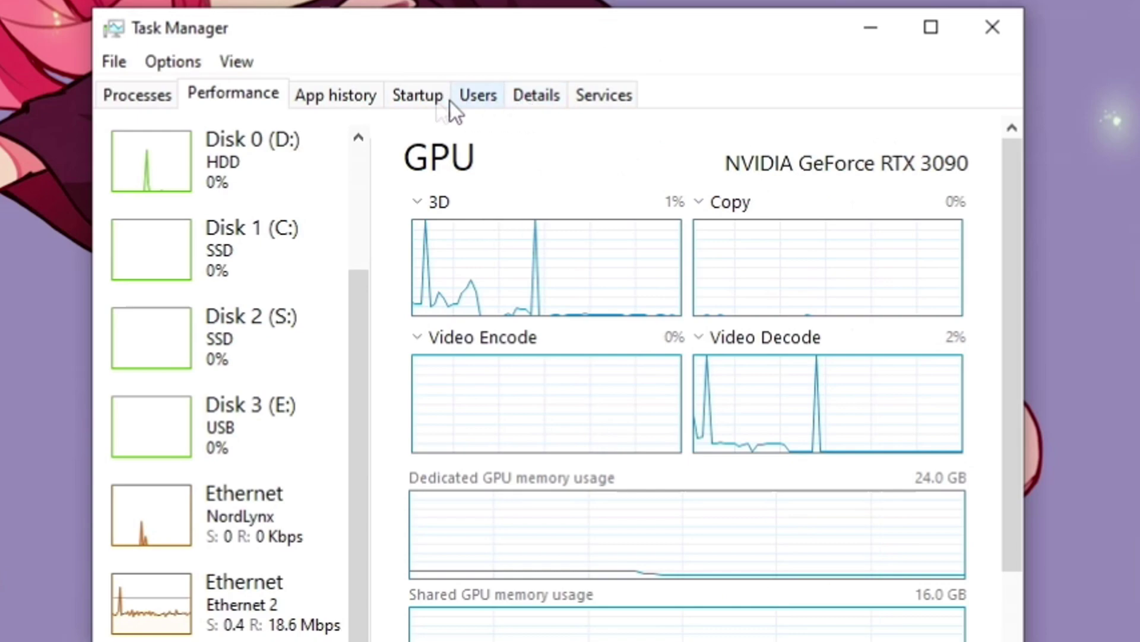
{"action": "left_click", "coordinate": [417, 98]}
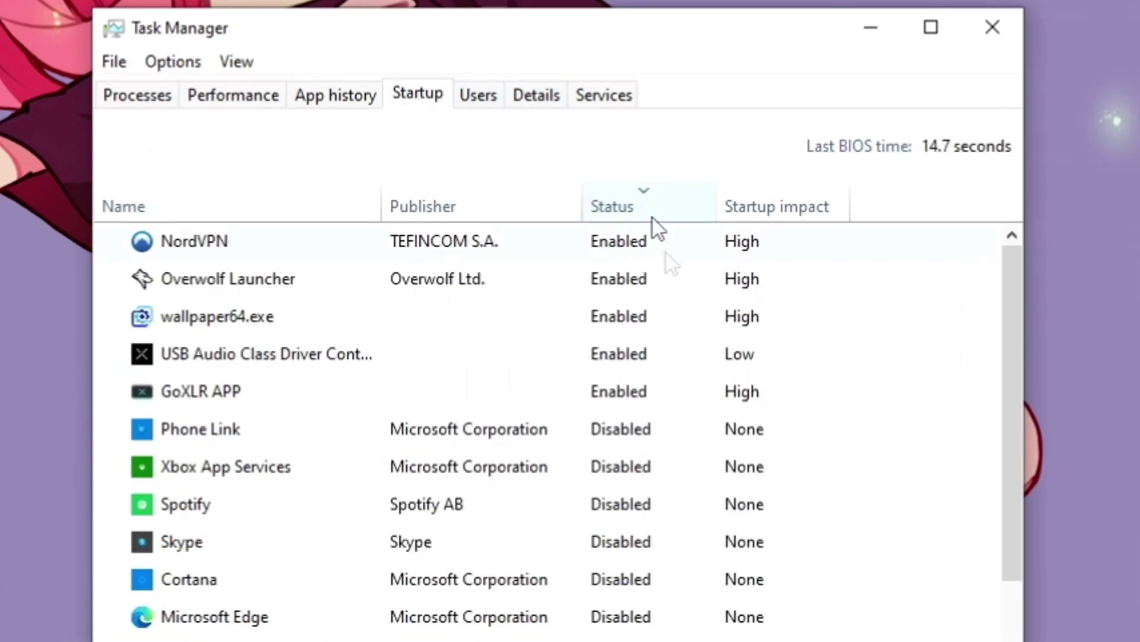